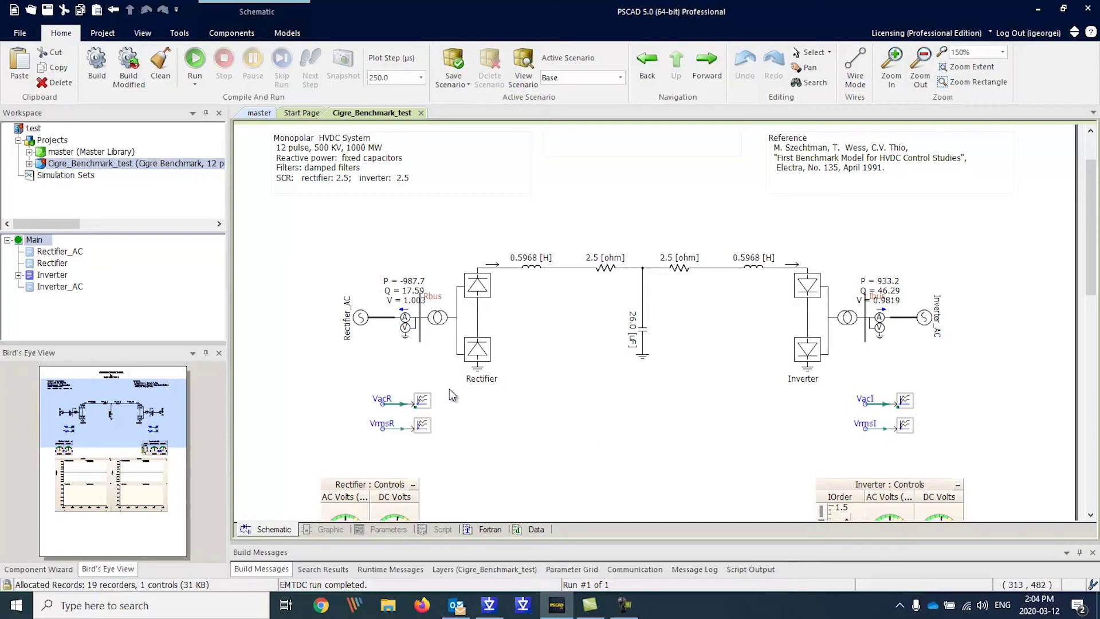
Select the VacR, VrmsR, VacI and VrmsI meters, then inspect the Rectifier and Inverter modules.
drag(329, 378, 917, 440)
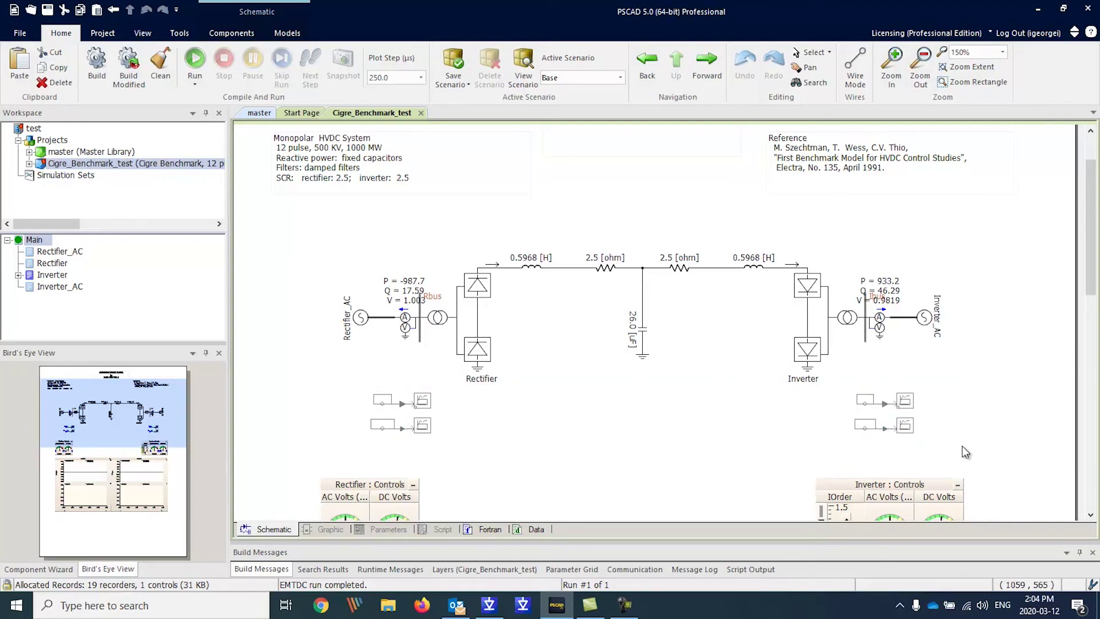
click(770, 456)
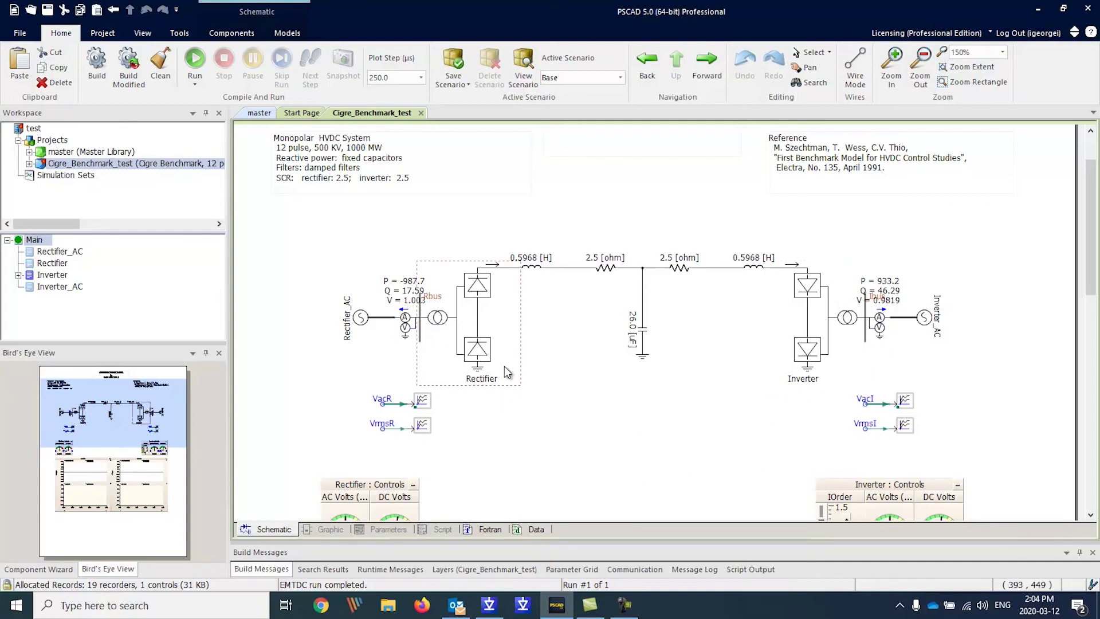
double_click(483, 311)
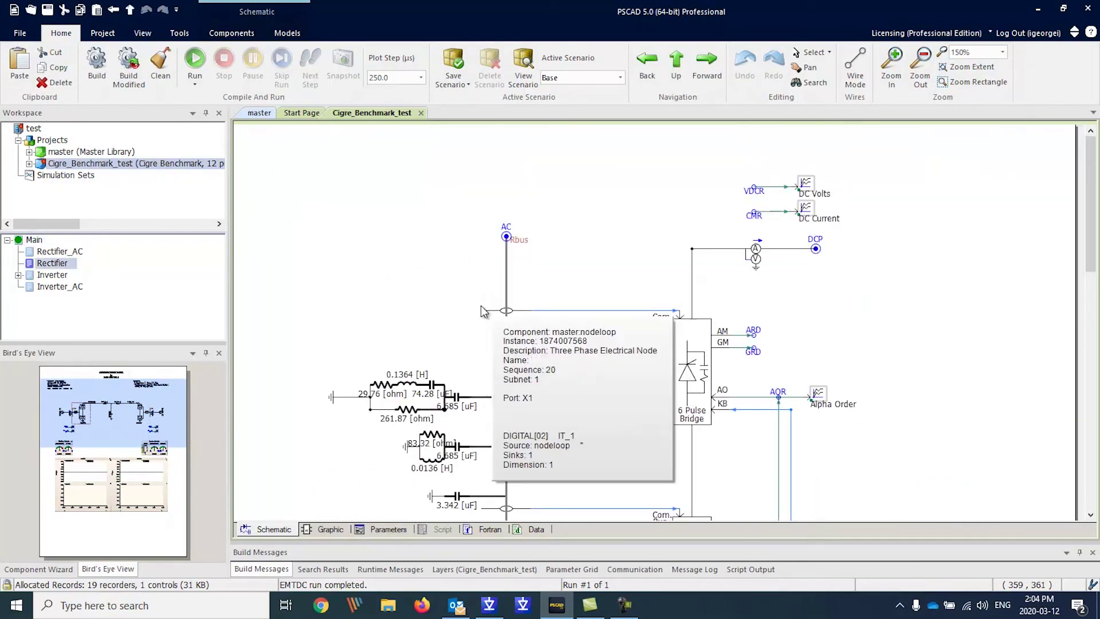
click(678, 77)
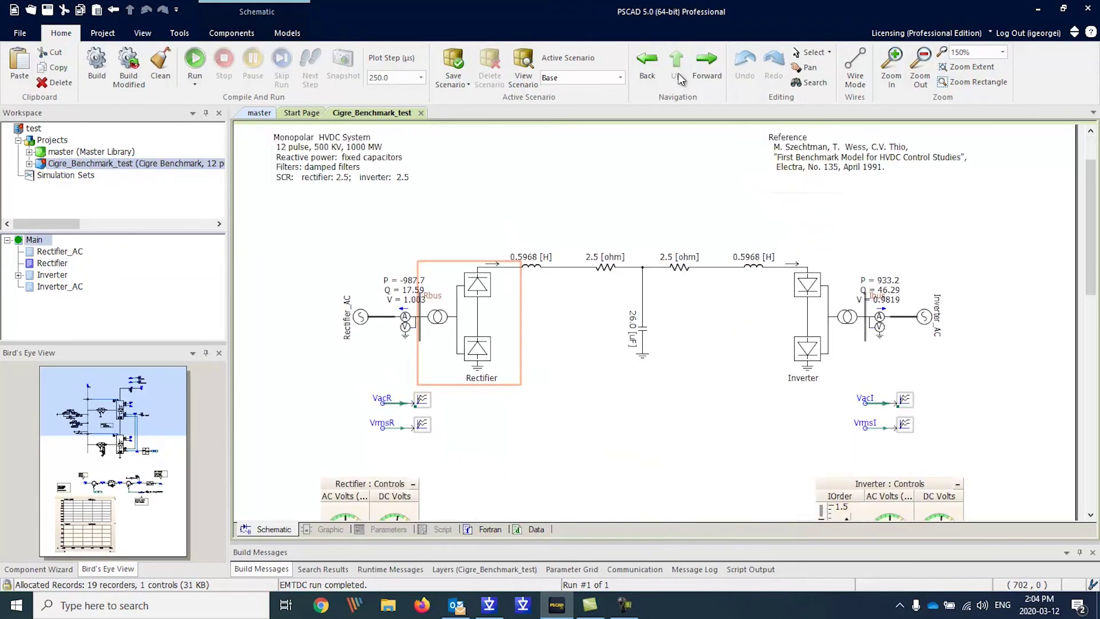
double_click(810, 284)
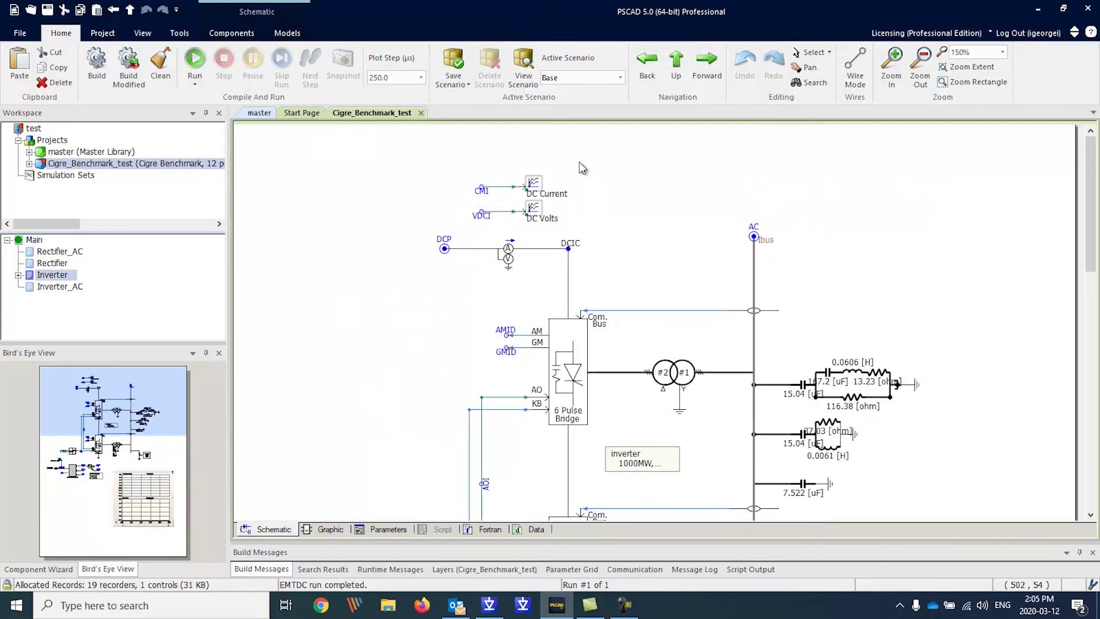
click(676, 64)
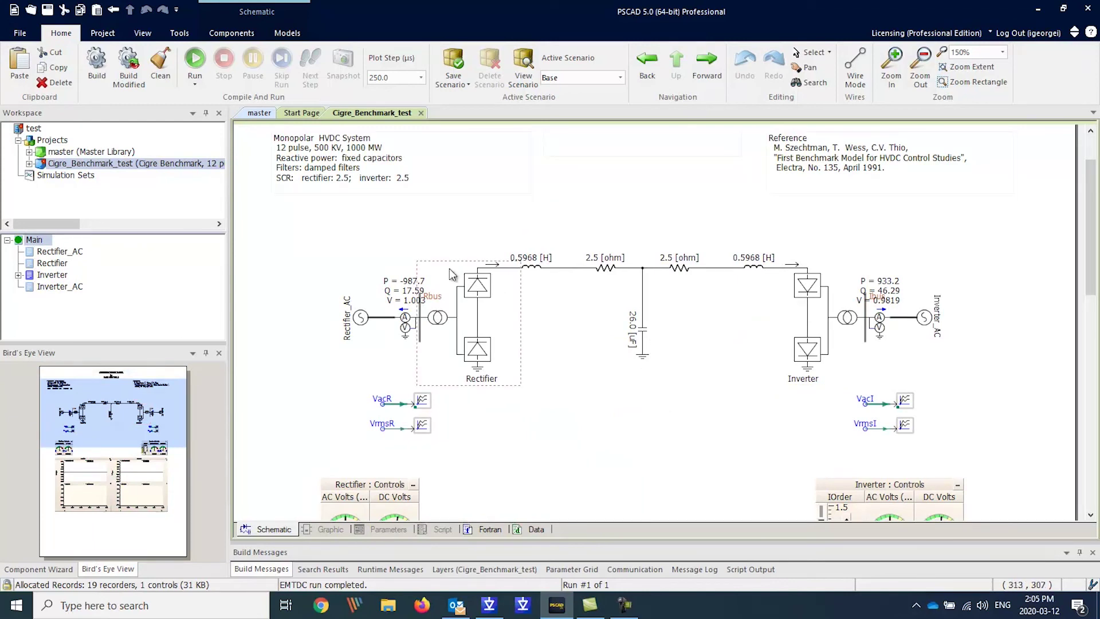
Set Save channels to disk to Advanced (*.psout) in Project Settings and run the simulation.
right_click(85, 167)
click(137, 174)
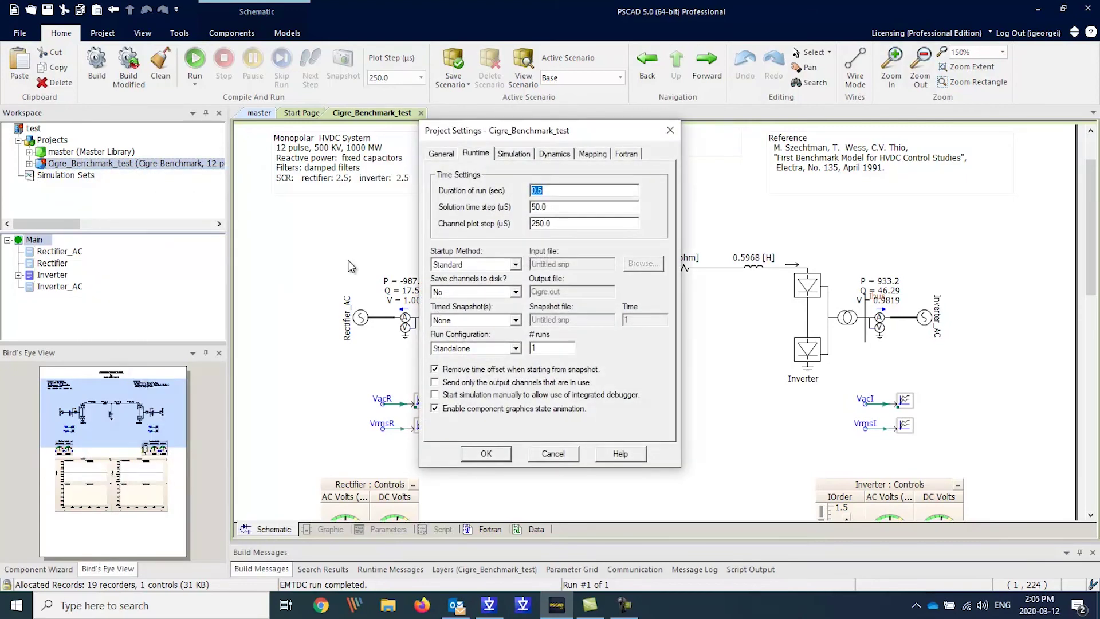
click(516, 292)
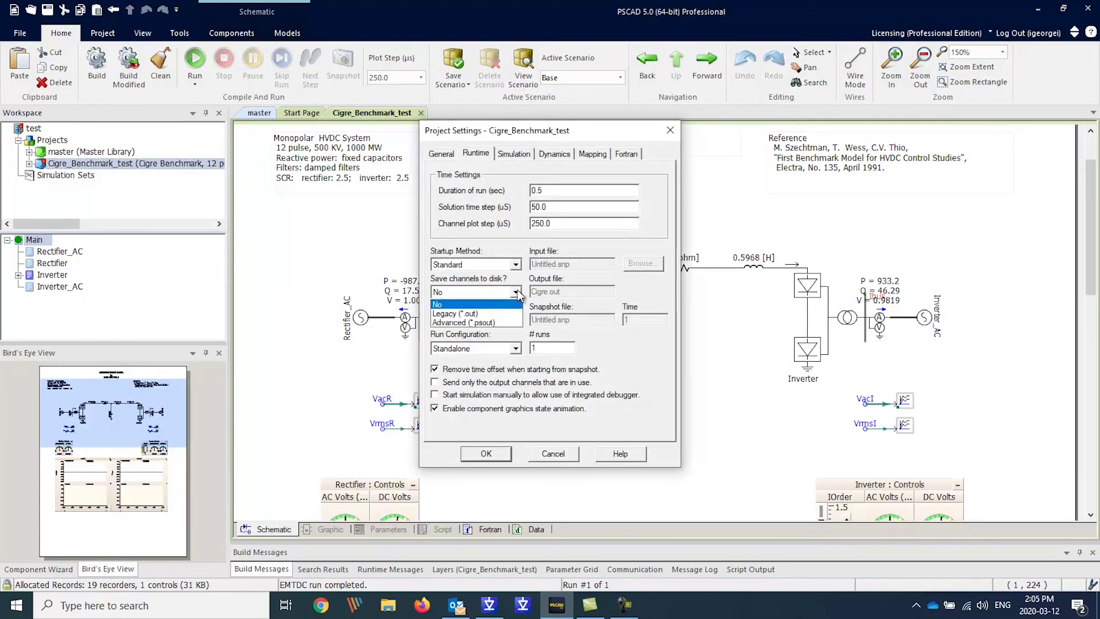
click(498, 322)
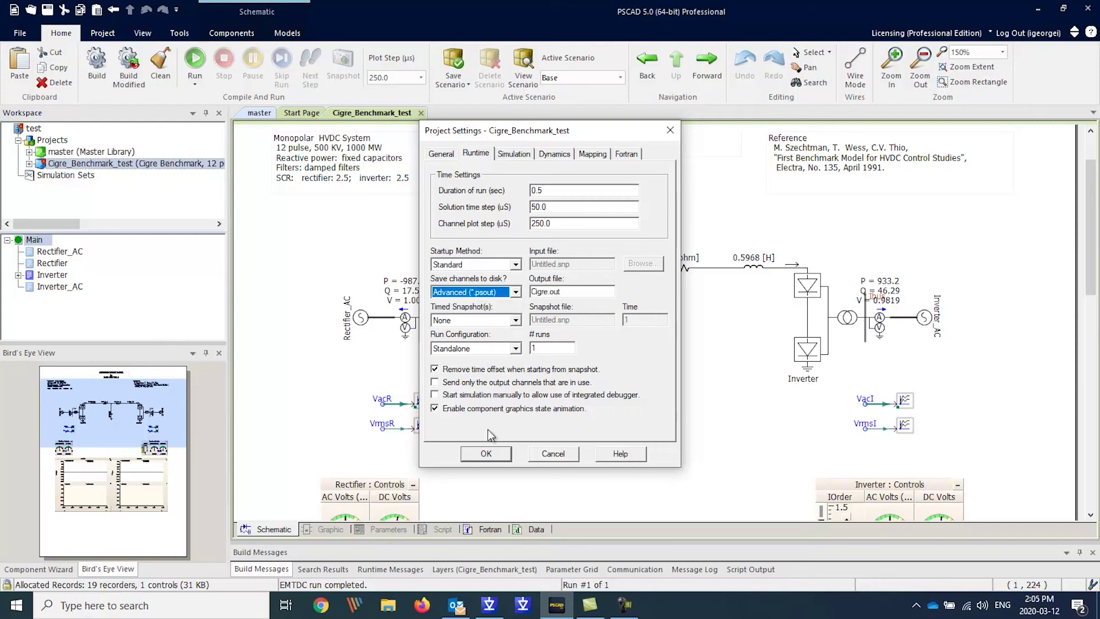
click(486, 453)
click(205, 73)
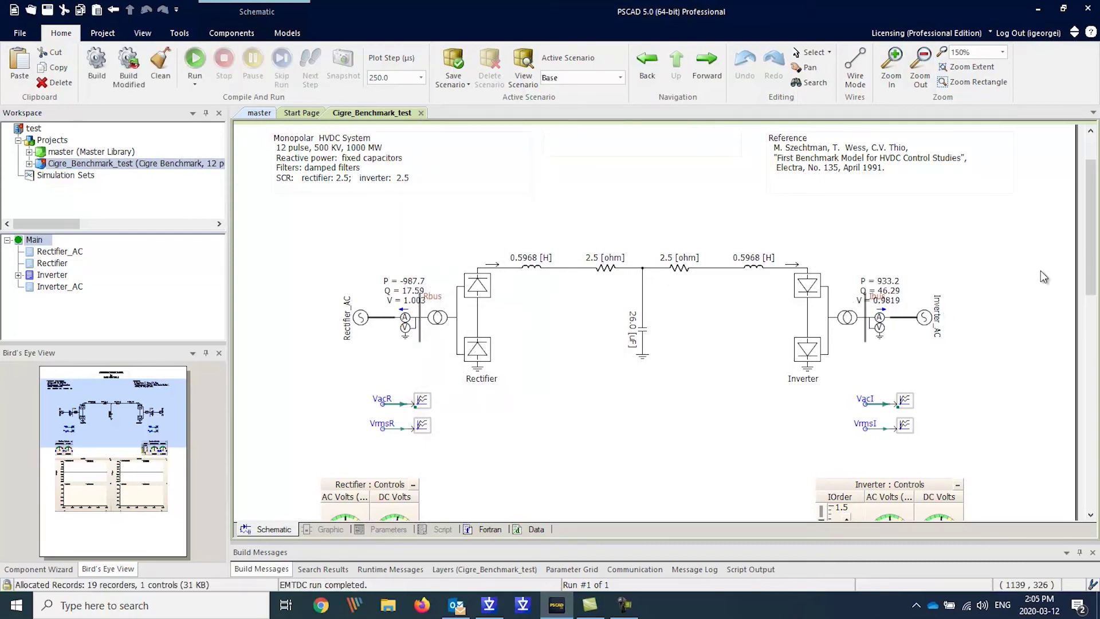
Launch the PSOUT Reader utility from the Tools ribbon.
drag(1092, 255, 1085, 220)
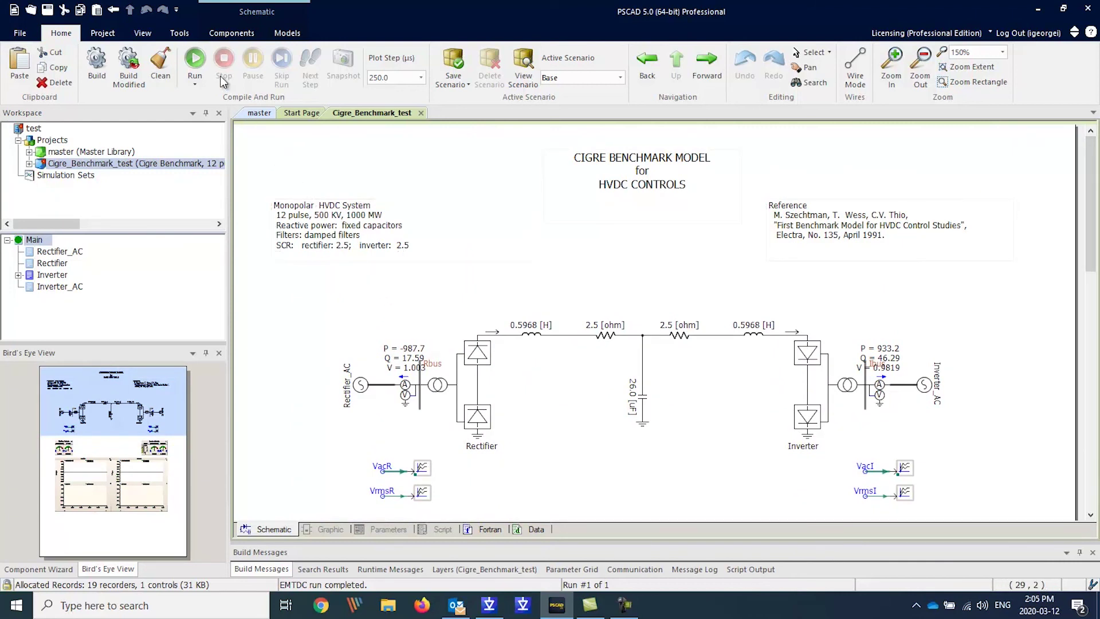
click(176, 35)
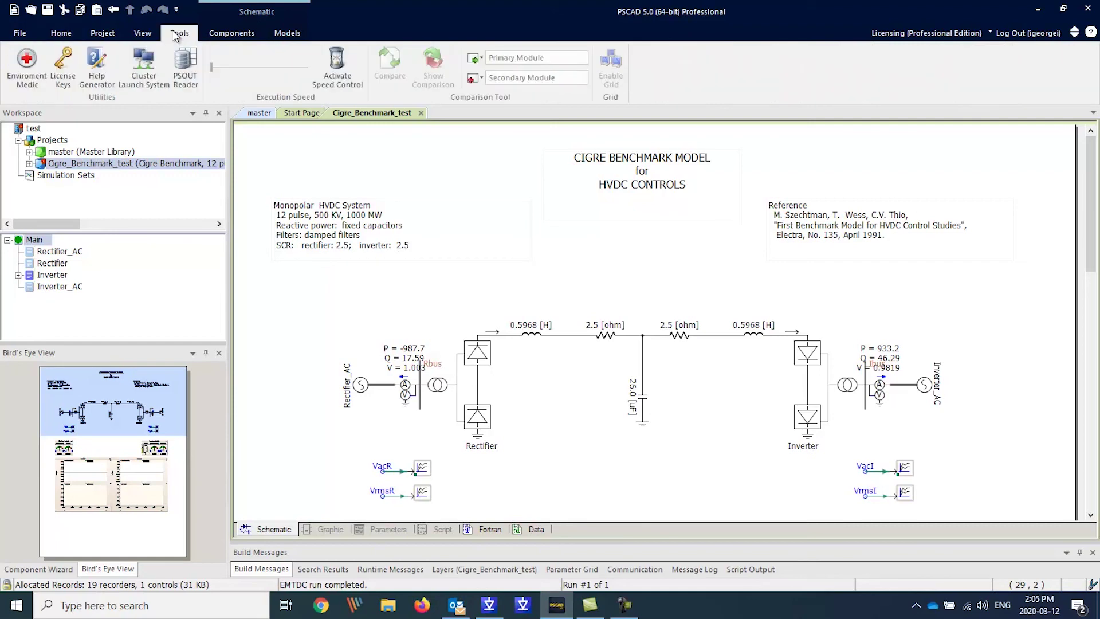
click(191, 90)
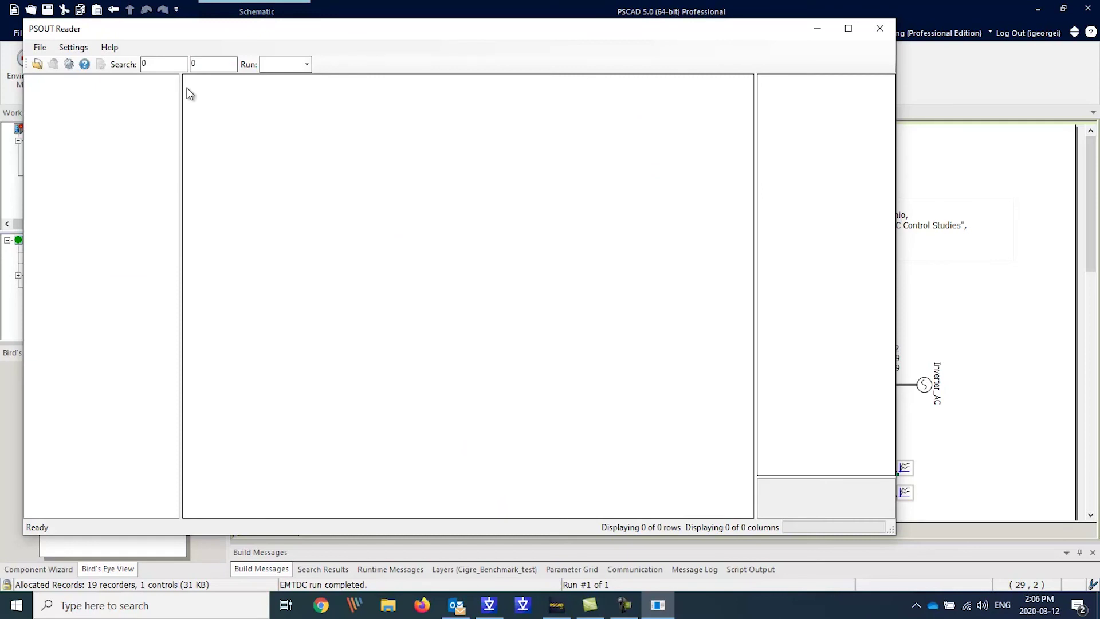
Open Cigre.psout in PSOUT Reader, showing 2,001 rows and 35 columns of channel data.
click(38, 65)
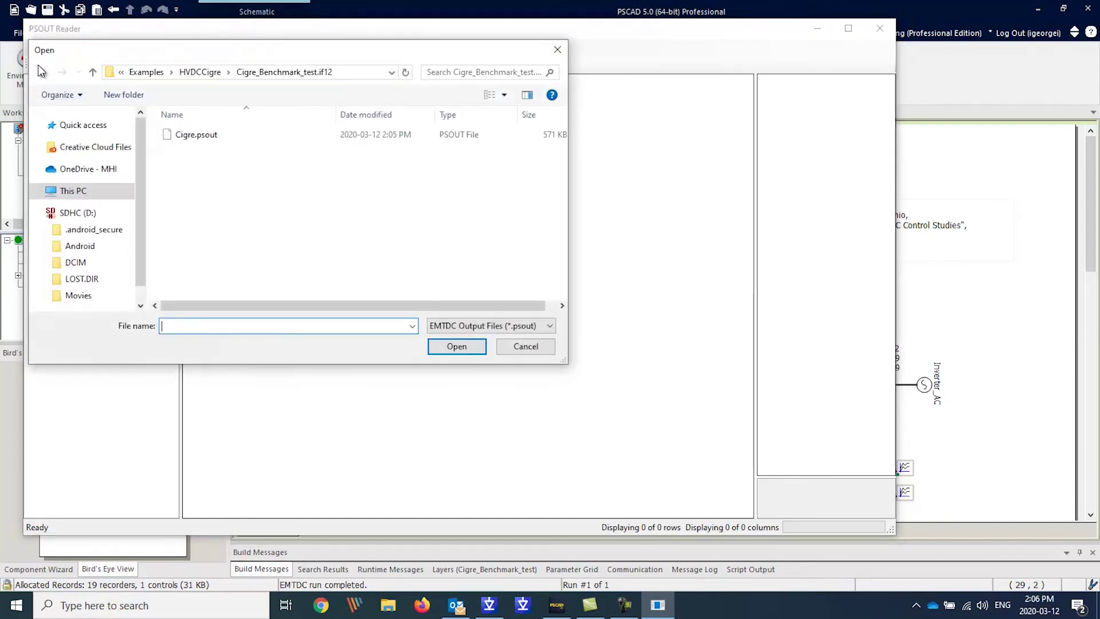
click(202, 136)
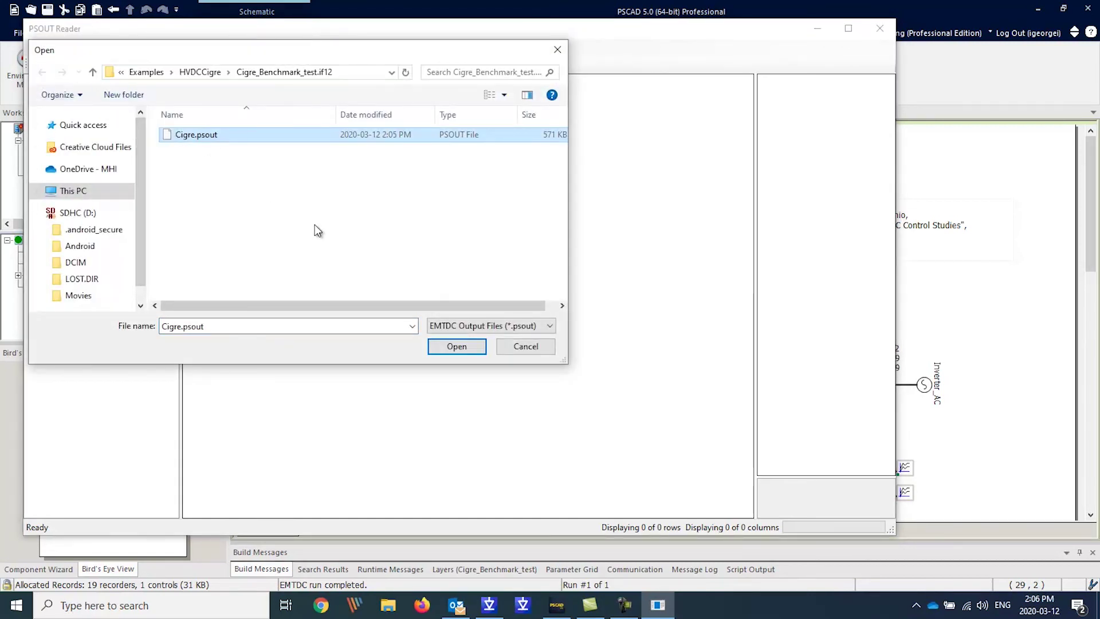
click(453, 348)
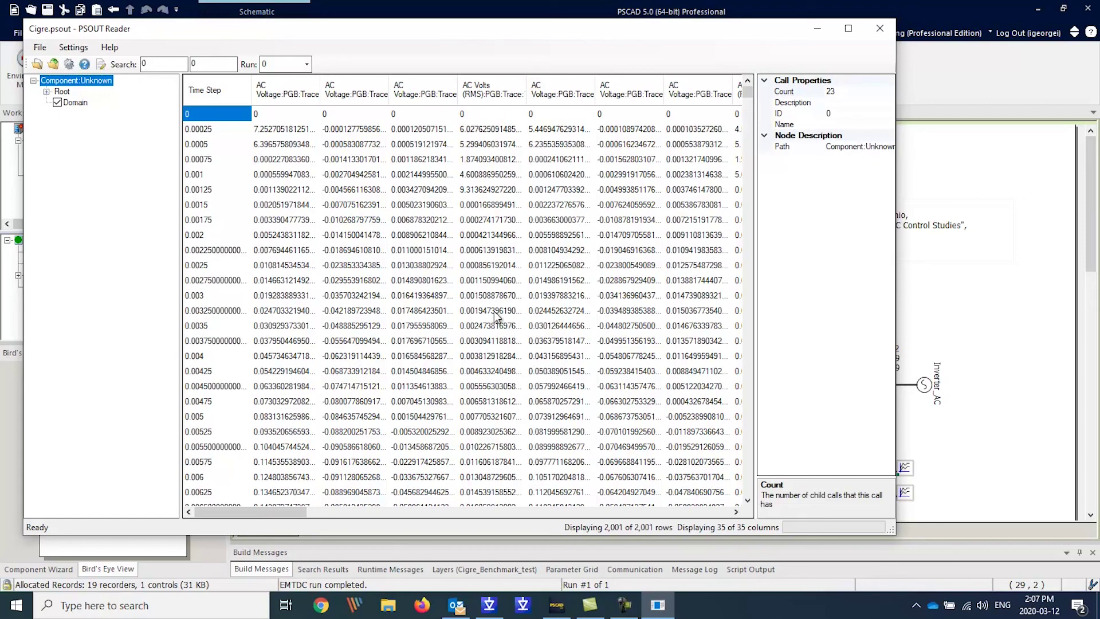
Expand the Root and Main nodes of the channel tree and move the reader window right.
drag(271, 512, 252, 523)
click(47, 93)
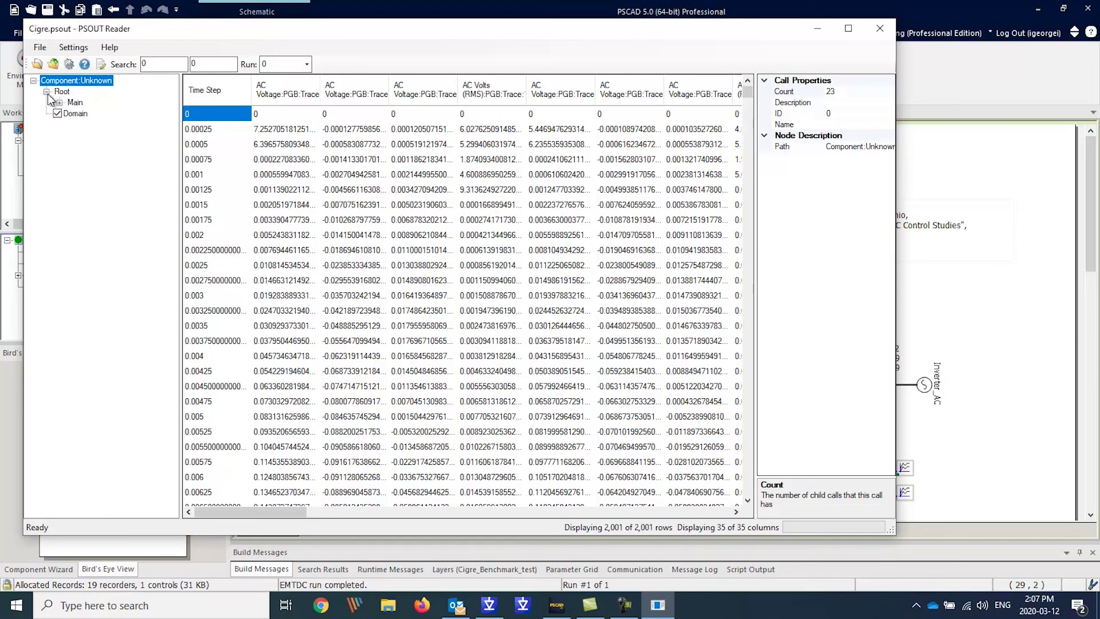
click(58, 102)
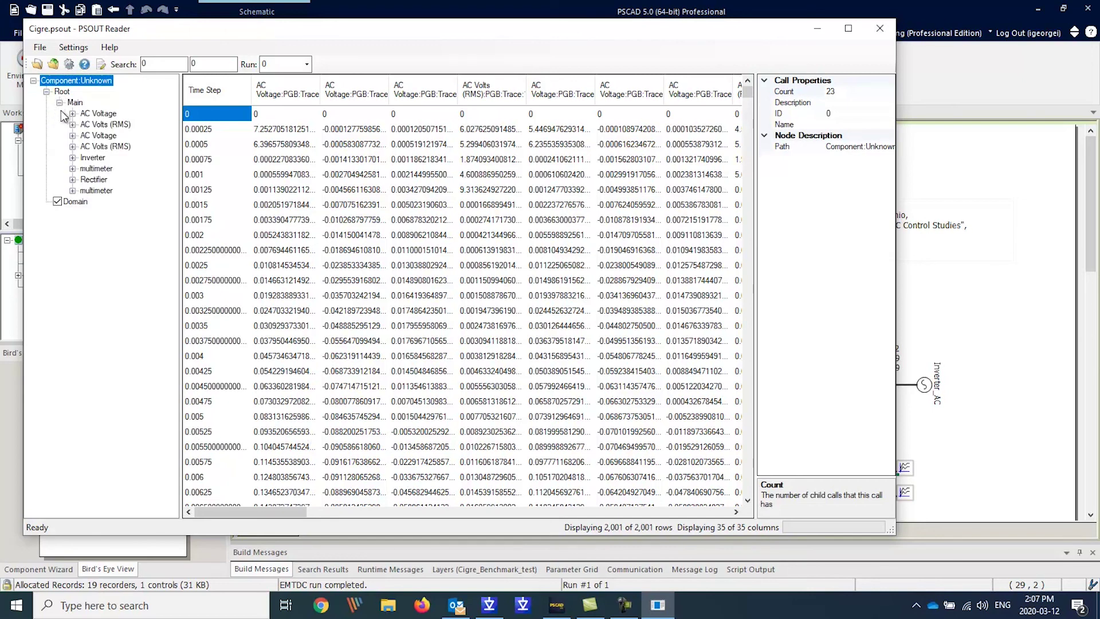
drag(274, 36, 490, 106)
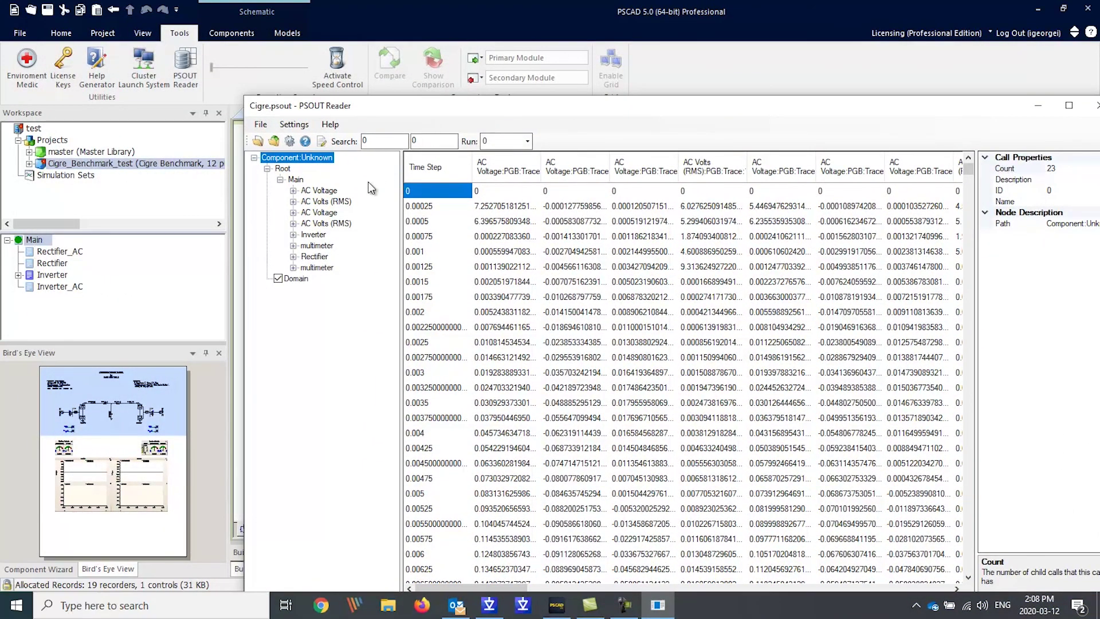
Inspect the properties of the AC Voltage, AC Volts (RMS), multimeter, Inverter and Rectifier entries.
click(328, 193)
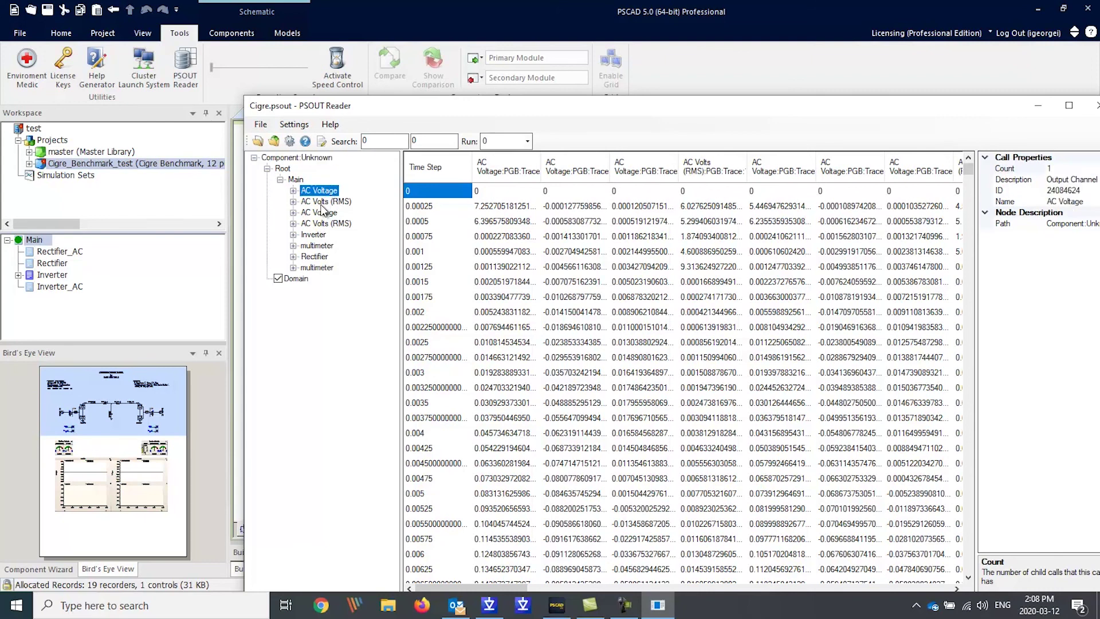
click(321, 203)
click(322, 213)
click(327, 223)
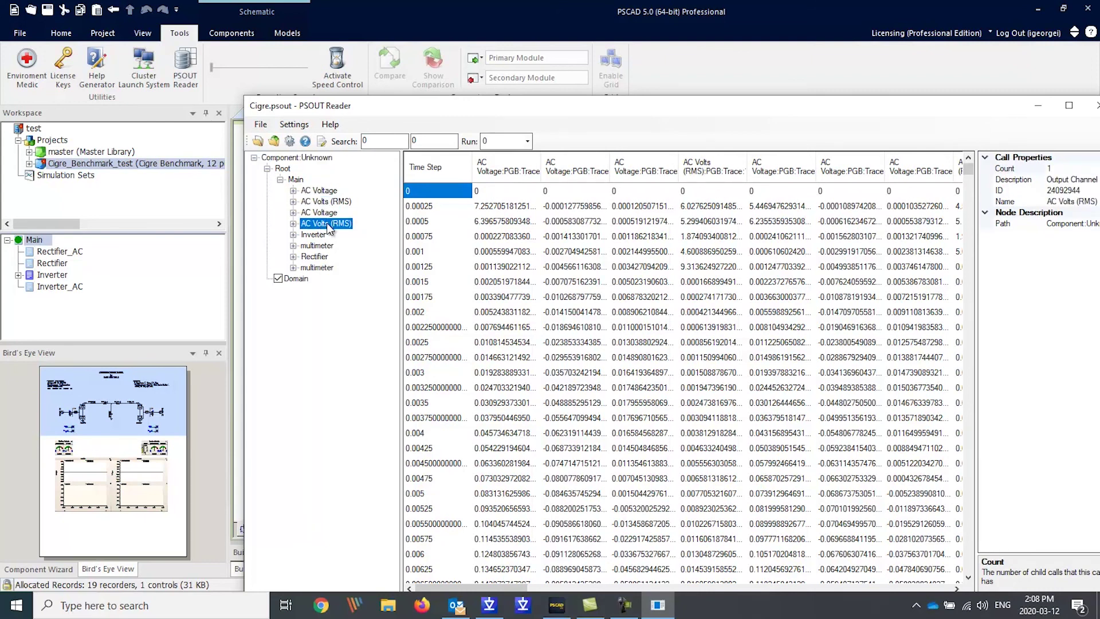
click(332, 247)
click(327, 271)
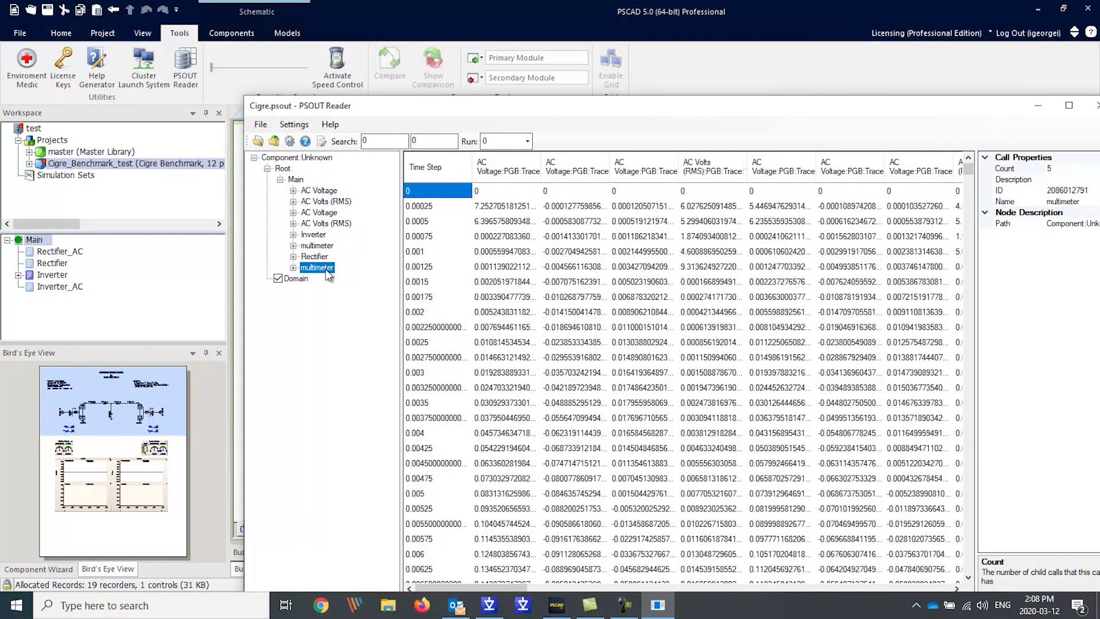
click(317, 236)
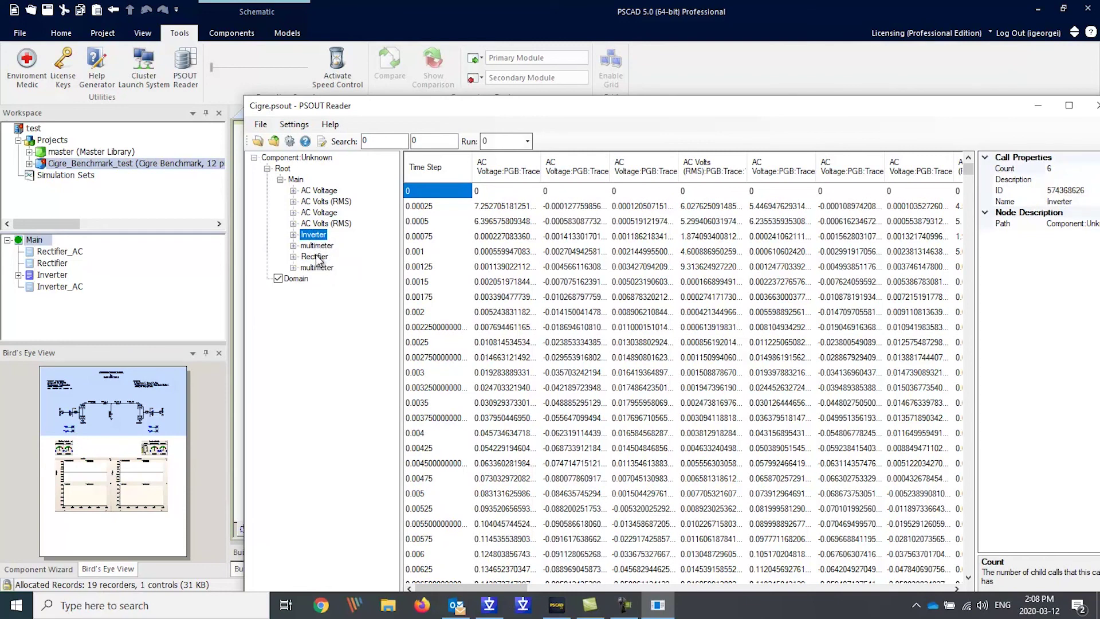
click(317, 258)
Expand the Inverter and Rectifier branches and the first AC Voltage channel.
click(293, 235)
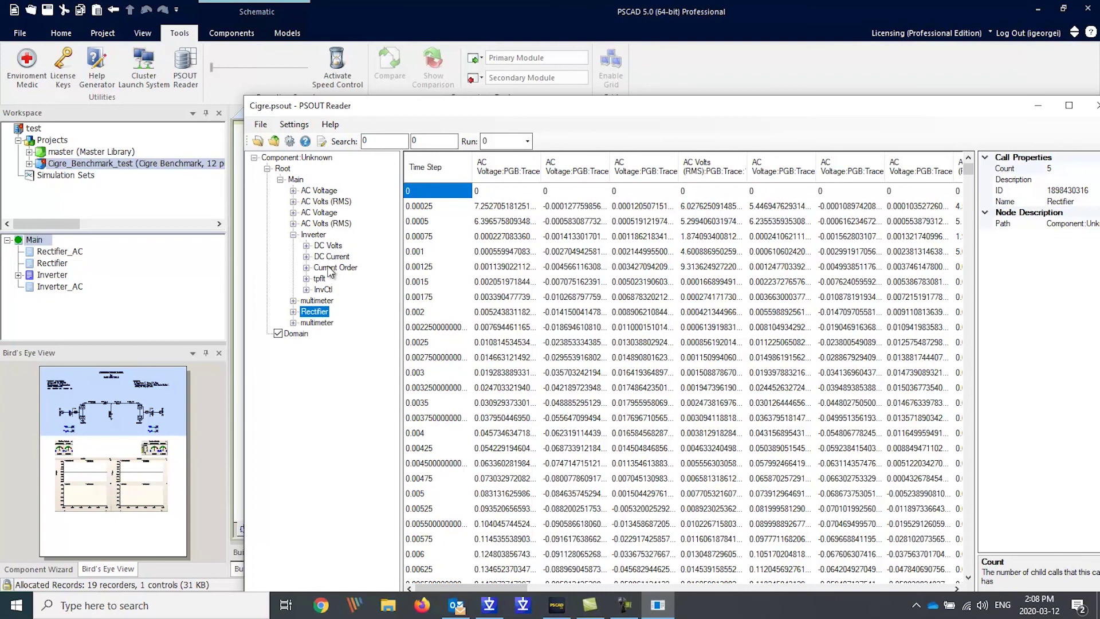
click(293, 312)
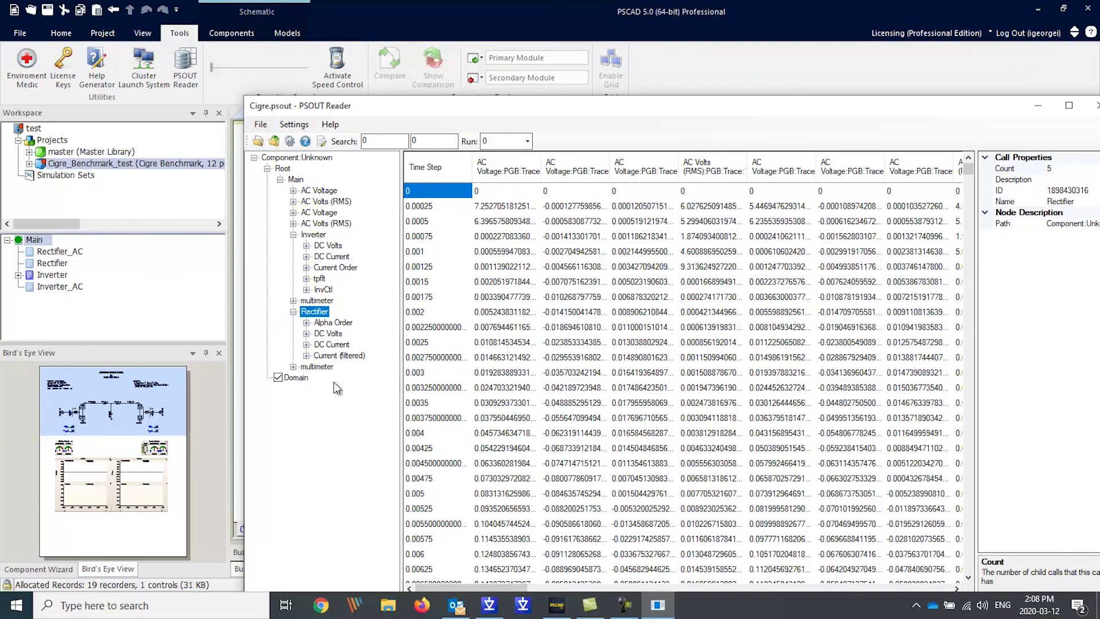
click(294, 191)
Expand the AC Voltage Record group and uncheck its three Trace boxes.
click(315, 212)
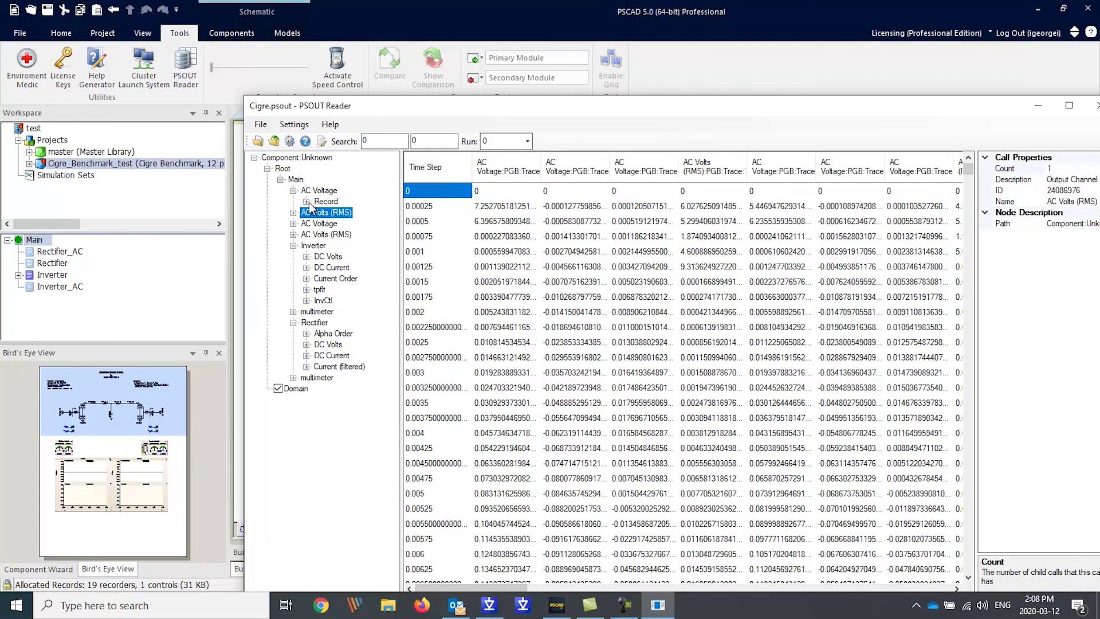
click(306, 202)
click(330, 212)
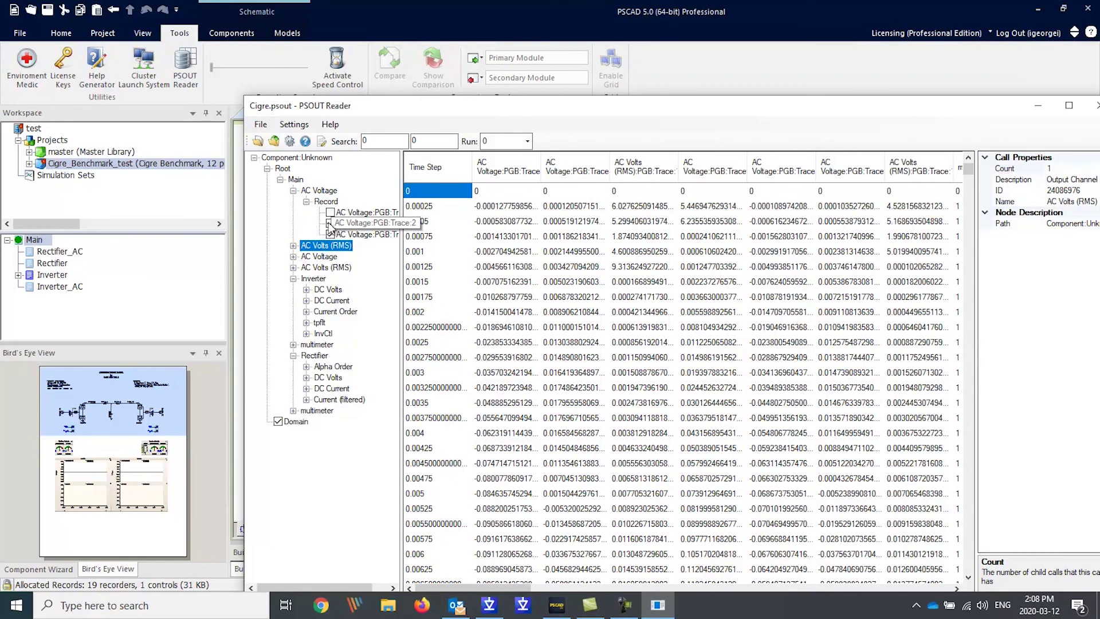
click(330, 224)
click(330, 234)
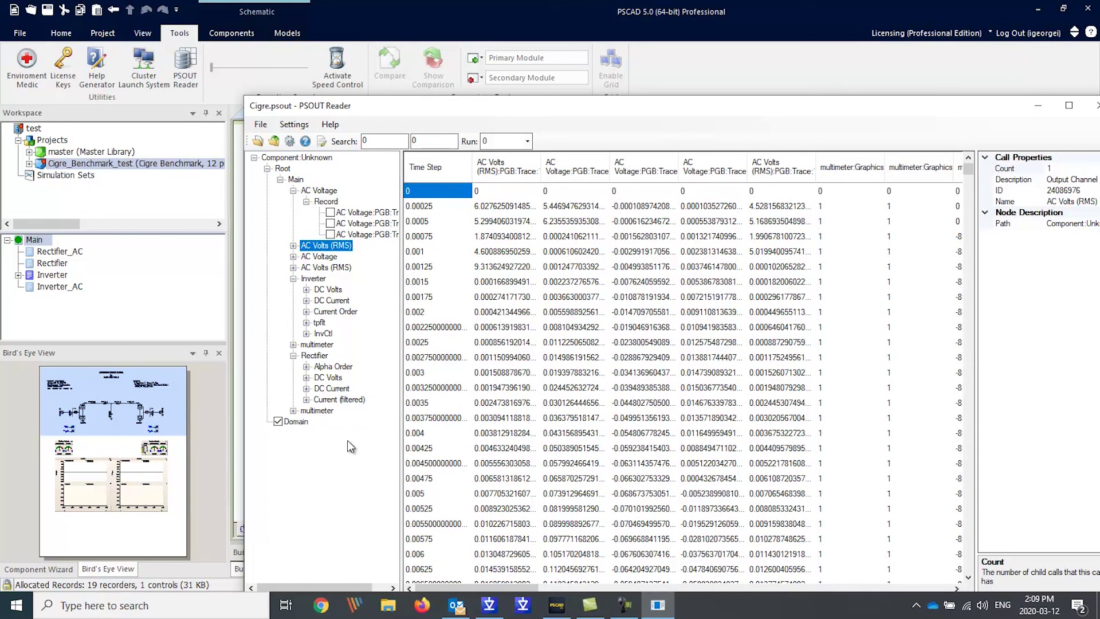
Recheck the three AC Voltage traces and collapse AC Voltage and Main.
click(331, 212)
click(330, 223)
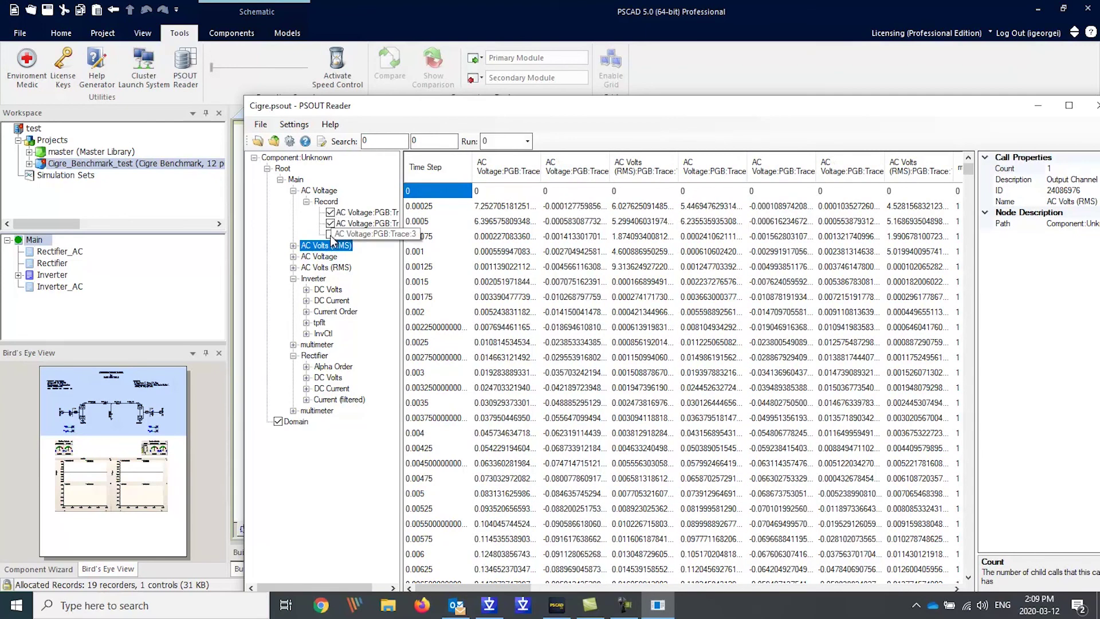
click(330, 235)
click(306, 201)
click(292, 191)
click(280, 179)
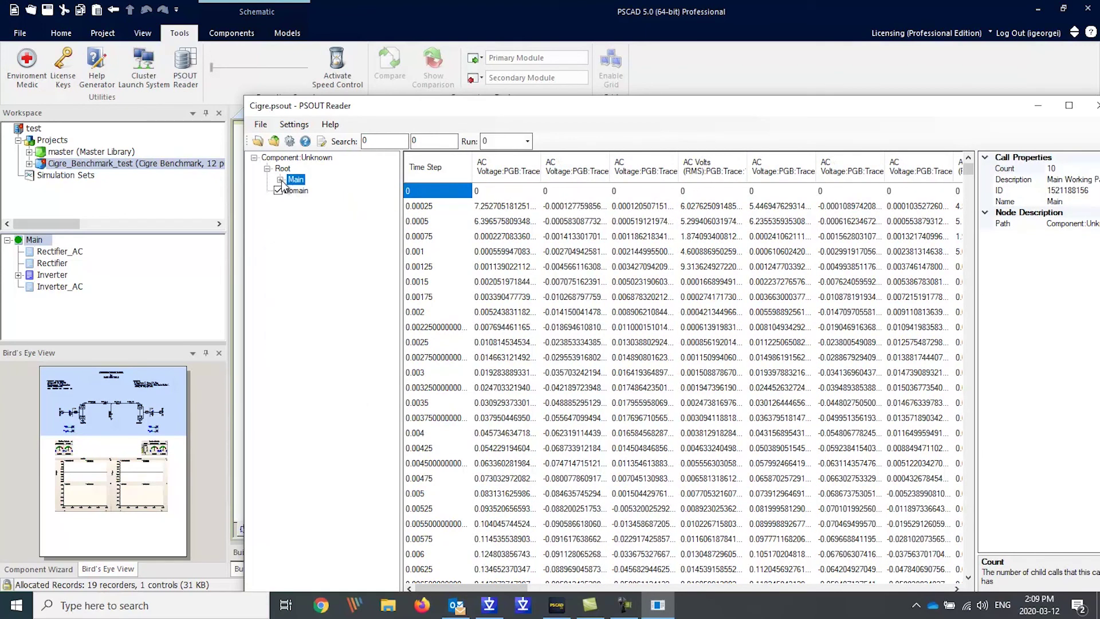
Uncheck all channels, then include only the Domain time steps under Main.
right_click(312, 238)
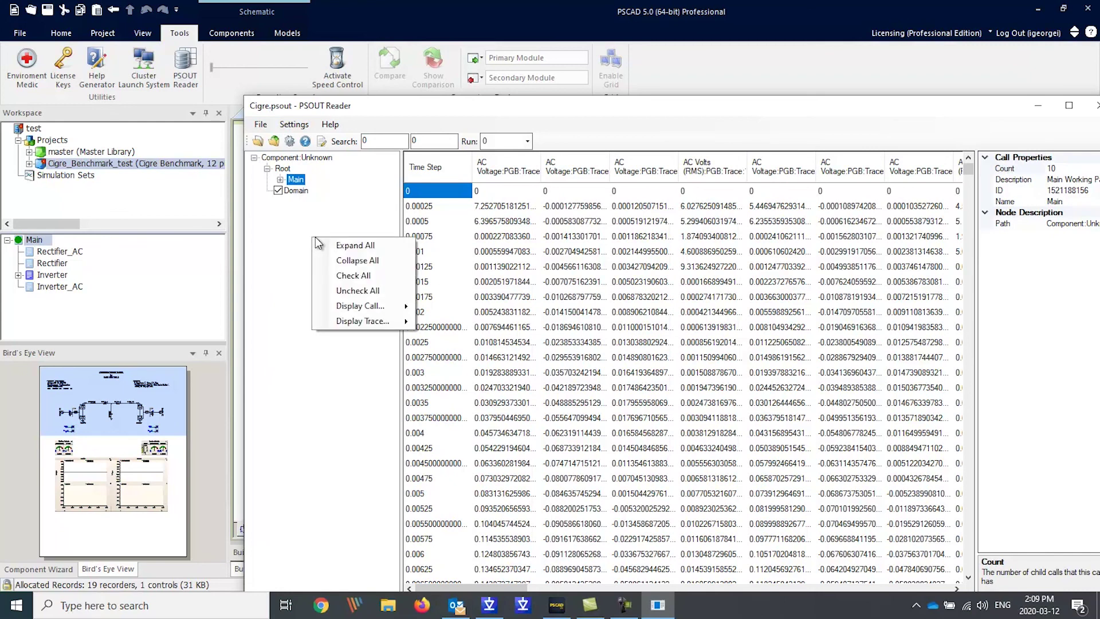
click(358, 293)
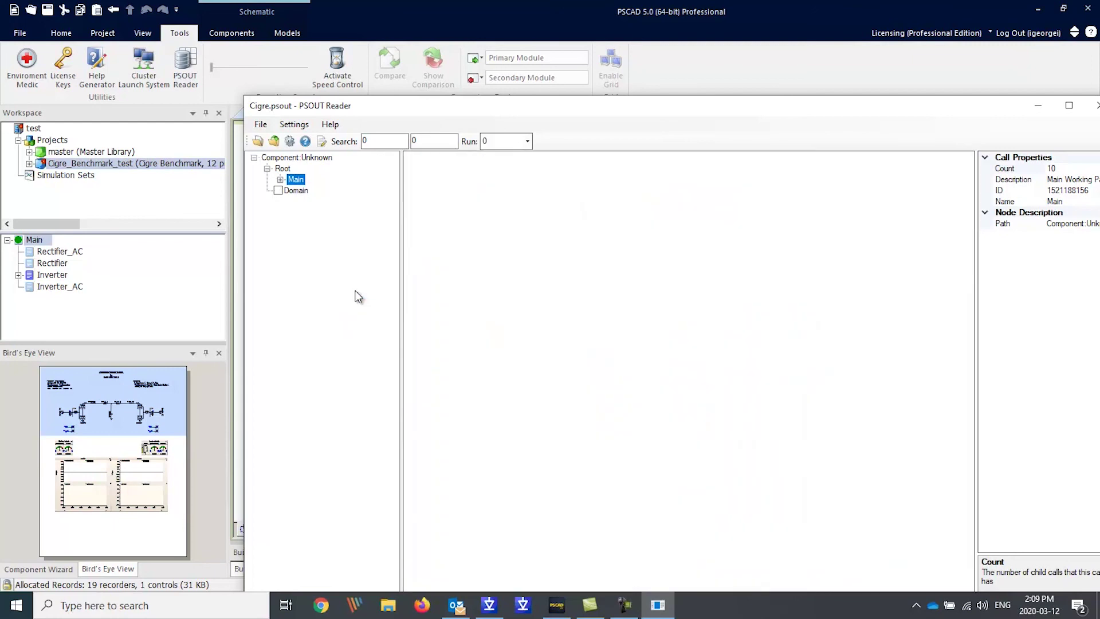
click(280, 179)
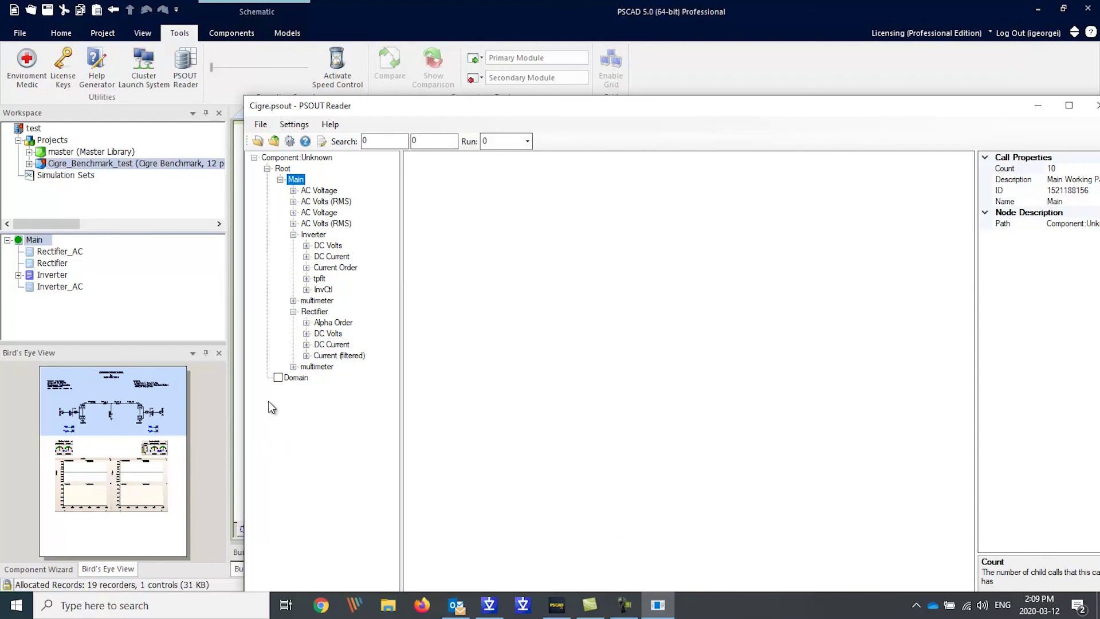
click(280, 380)
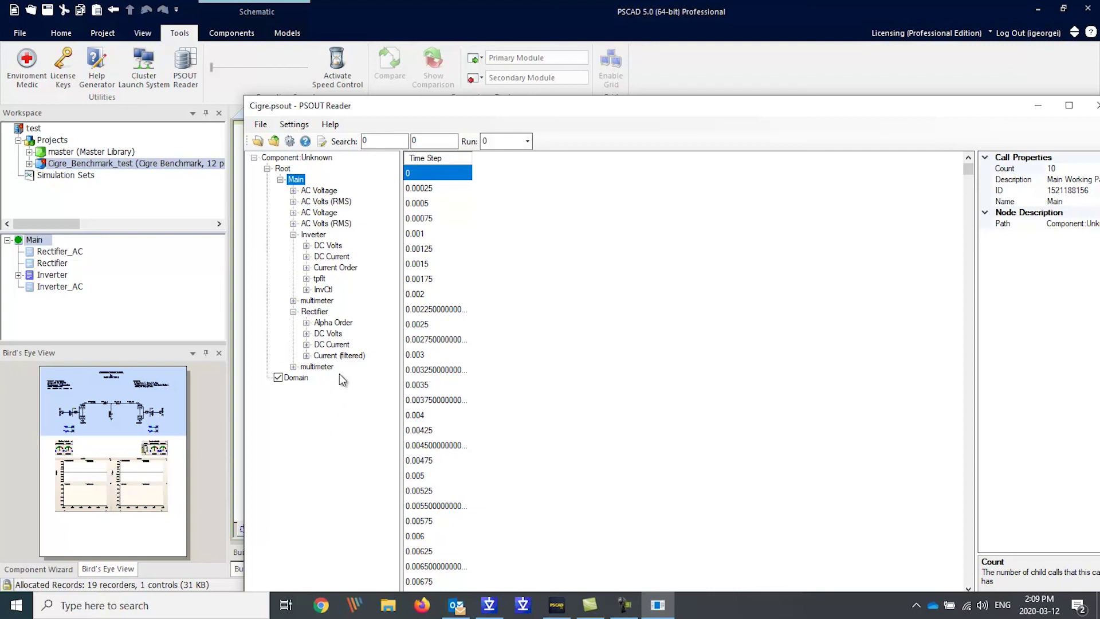
Add the Inverter DC Volts and DC Current Record traces to the table.
click(306, 245)
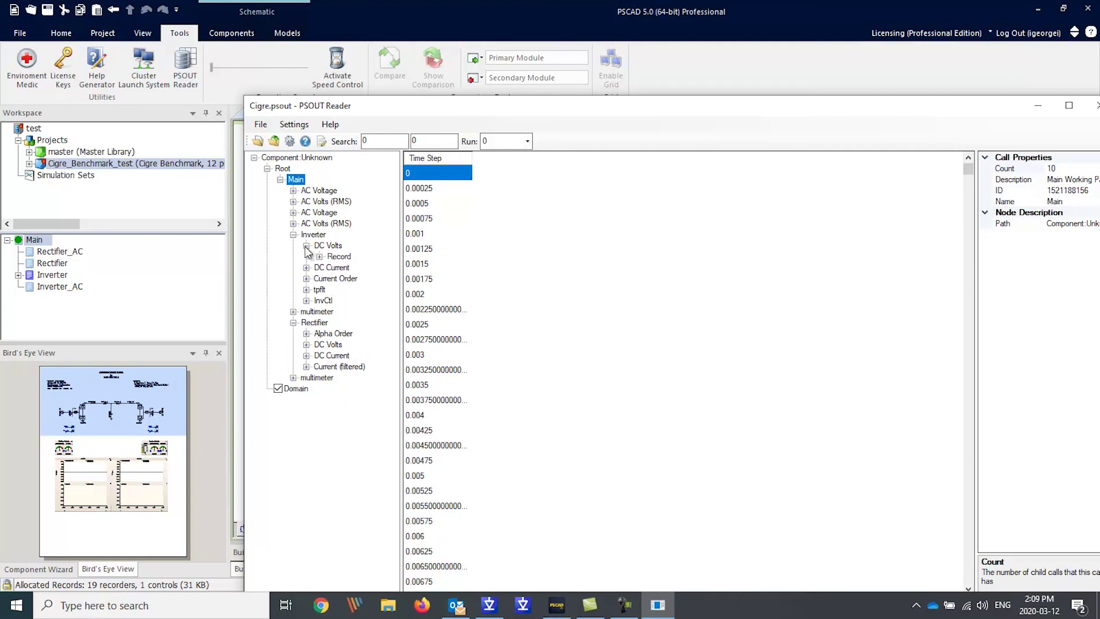
click(319, 256)
click(342, 268)
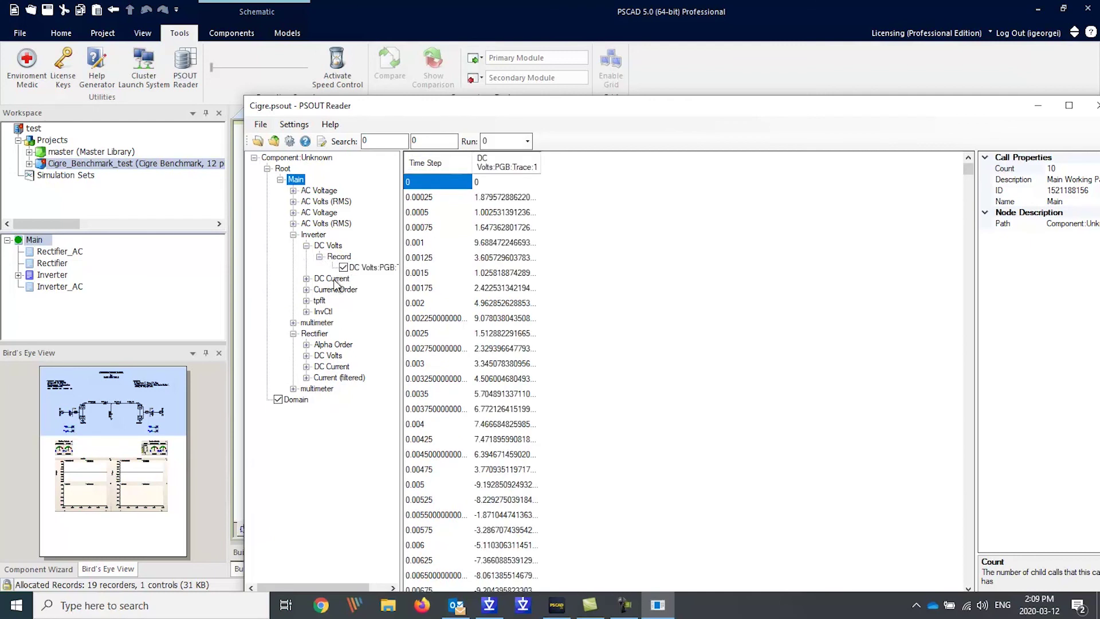
click(306, 278)
click(319, 289)
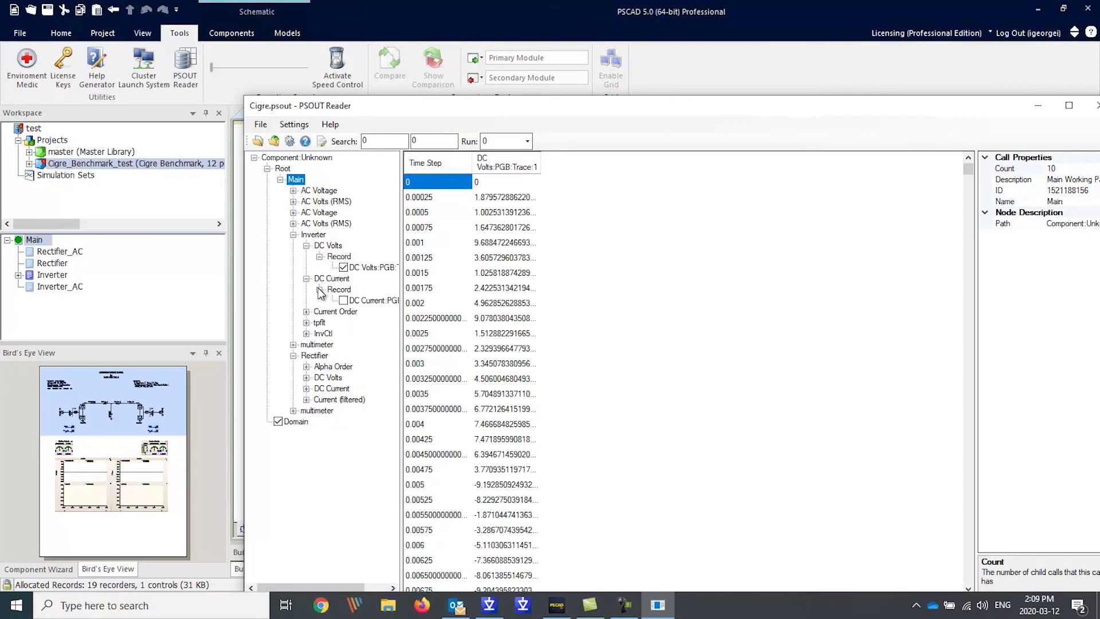
click(343, 300)
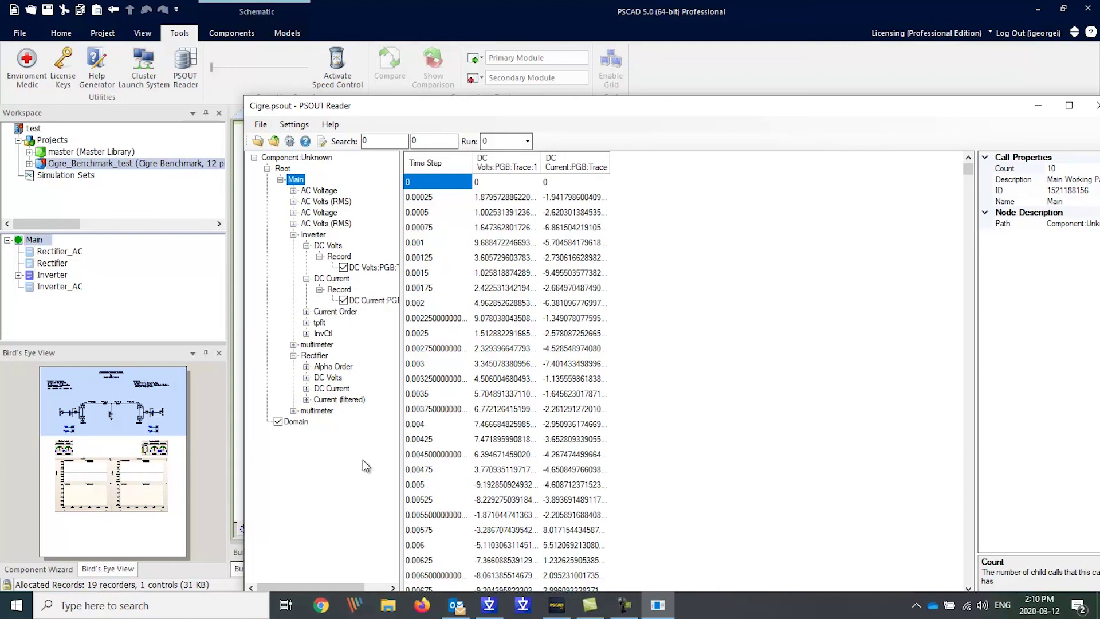
Export the checked channels to .out files in C:\Temp.
click(274, 143)
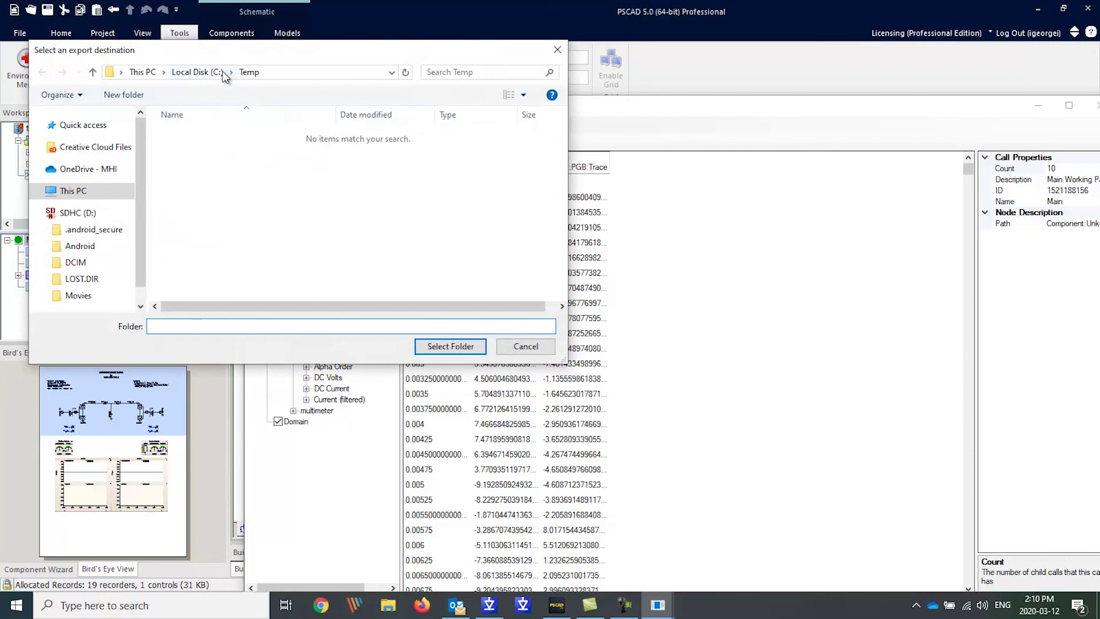
click(201, 73)
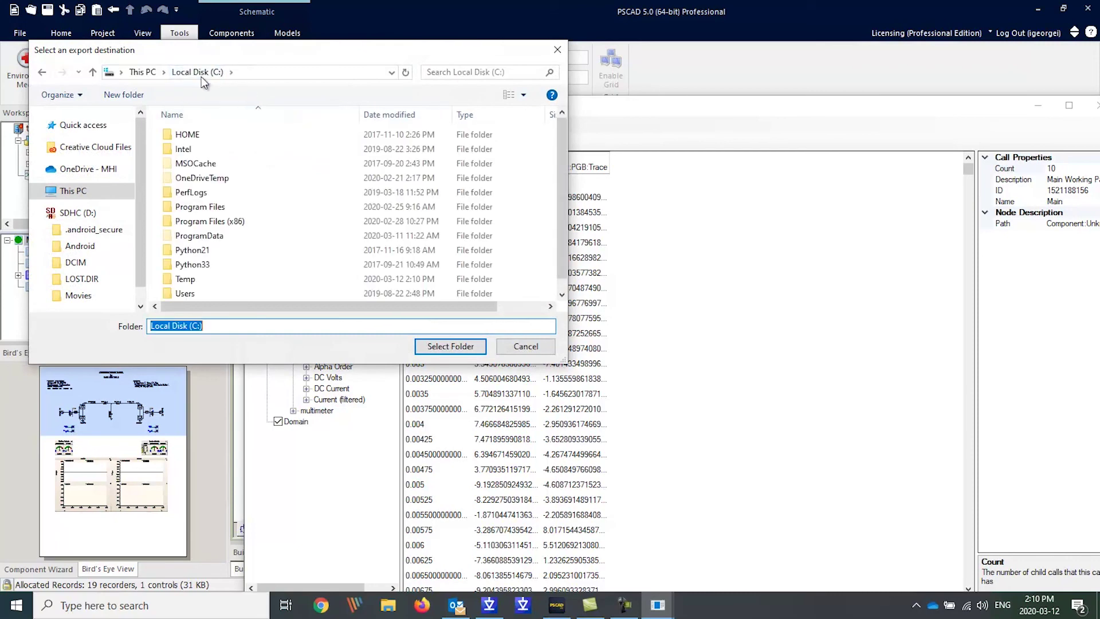
click(192, 280)
click(449, 347)
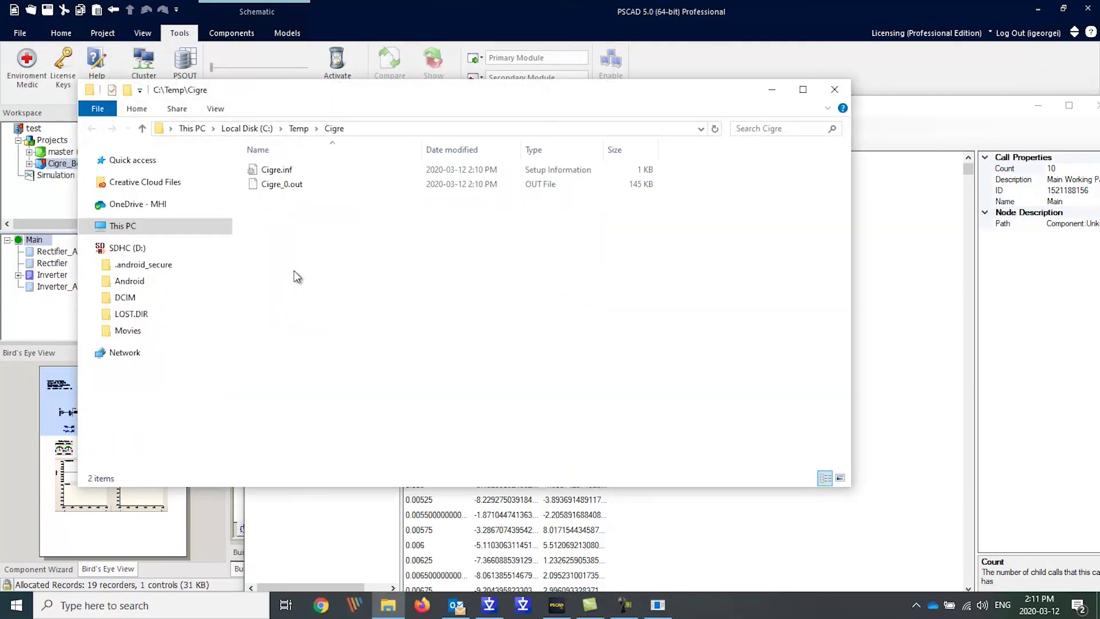
Send the exported Cigre_0.out file to TextPad.
click(278, 185)
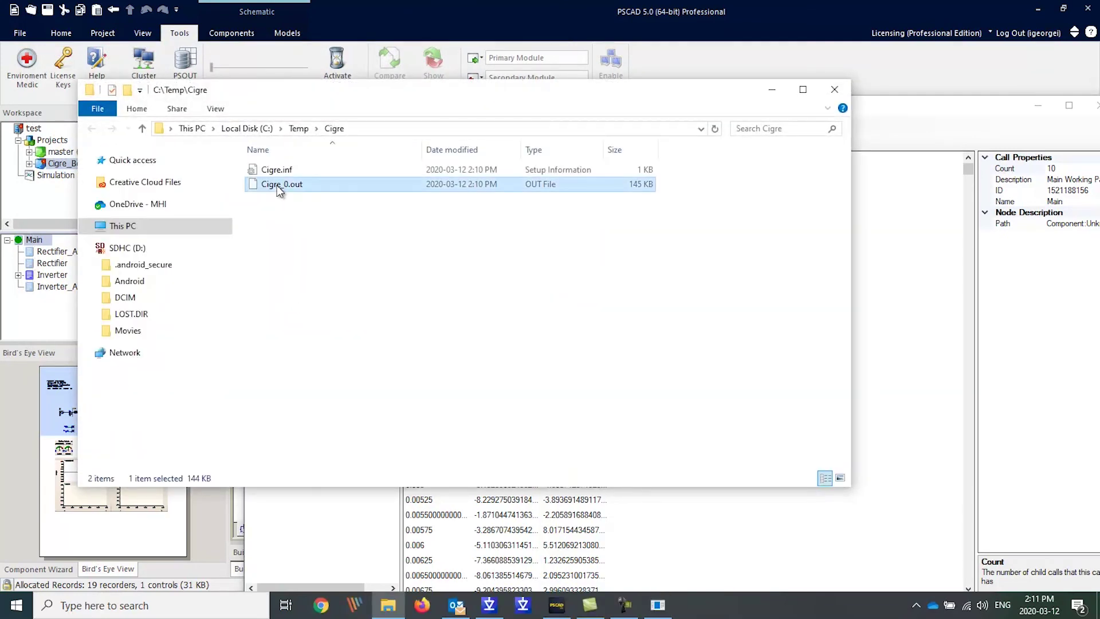
right_click(277, 184)
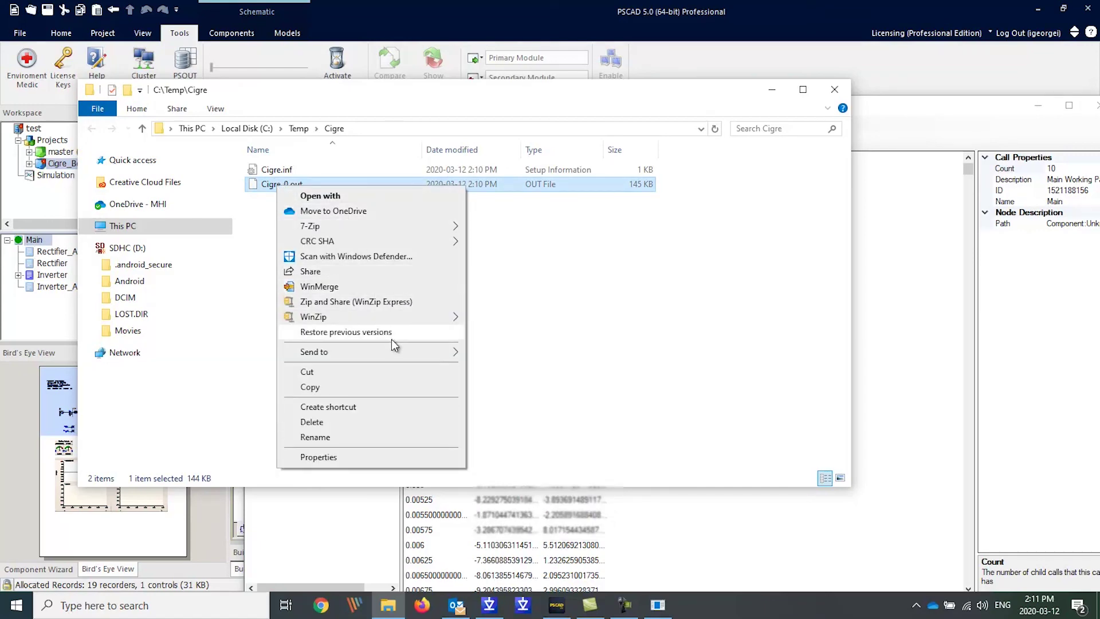
mouse_move(394, 355)
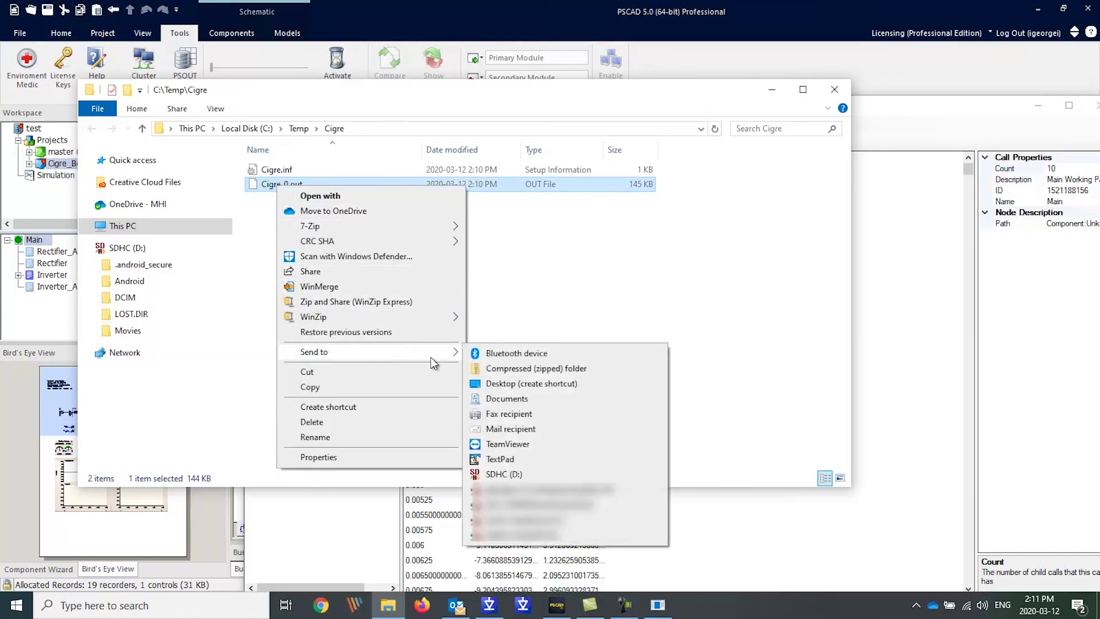
click(521, 458)
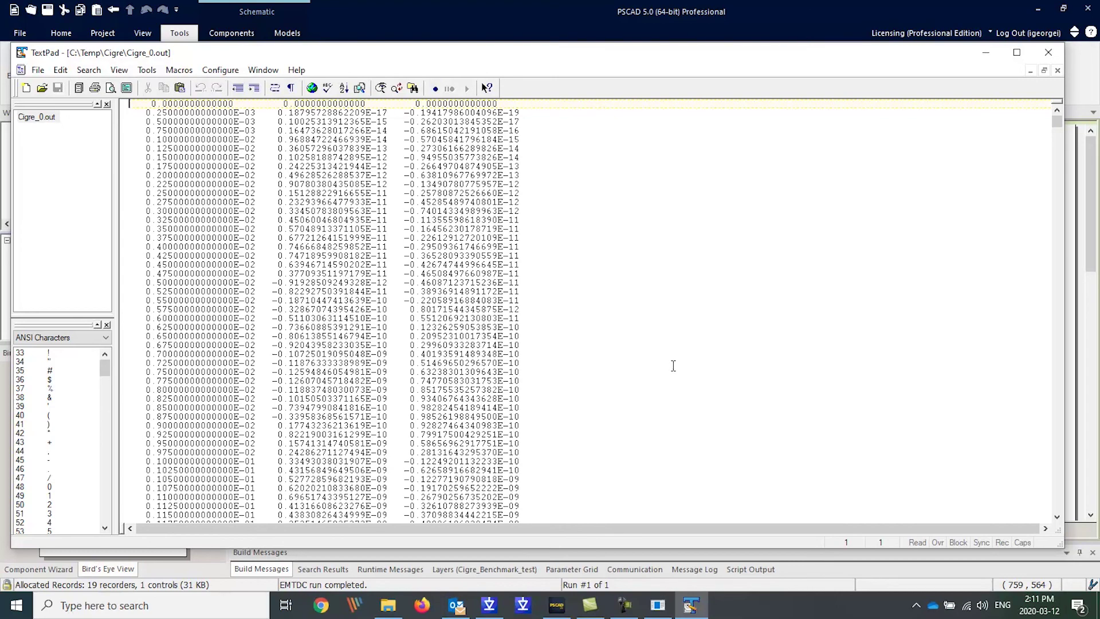
Switch from TextPad back to the Cigre_Benchmark_test schematic in PSCAD.
key(alt+Tab)
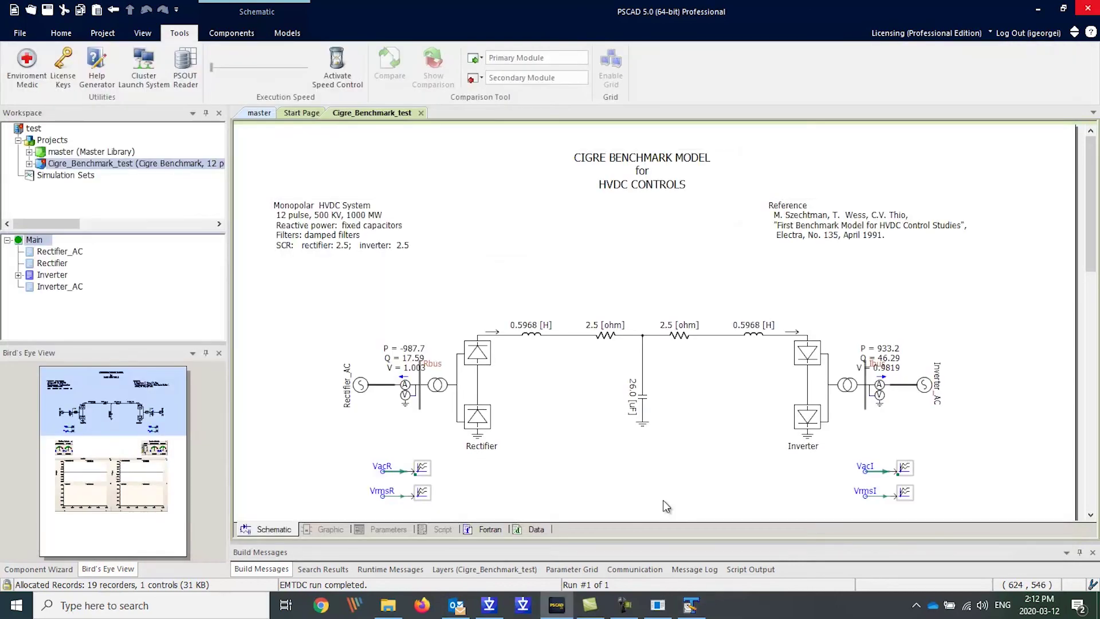